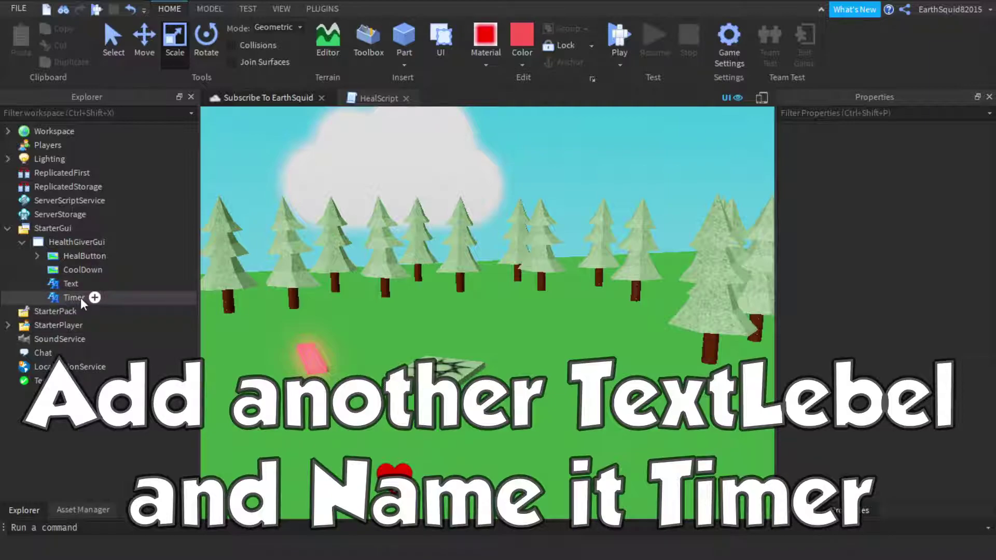
- Make HealButton, CoolDown, Text and Timer in HealthGiverGui all visible together
left_click(72, 258)
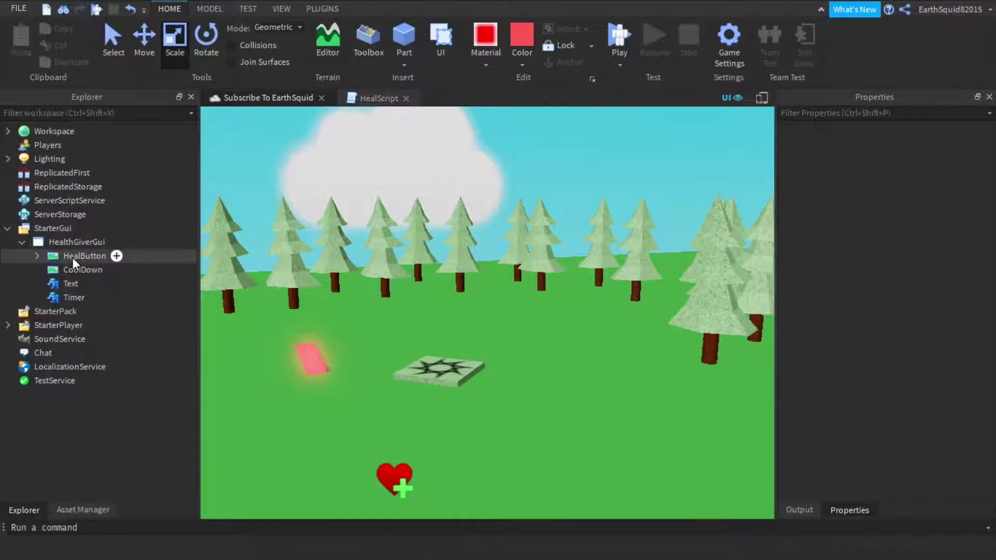
left_click(70, 269, "ctrl")
left_click(67, 283, "ctrl")
left_click(65, 296, "ctrl")
scroll(872, 433, "down", 4)
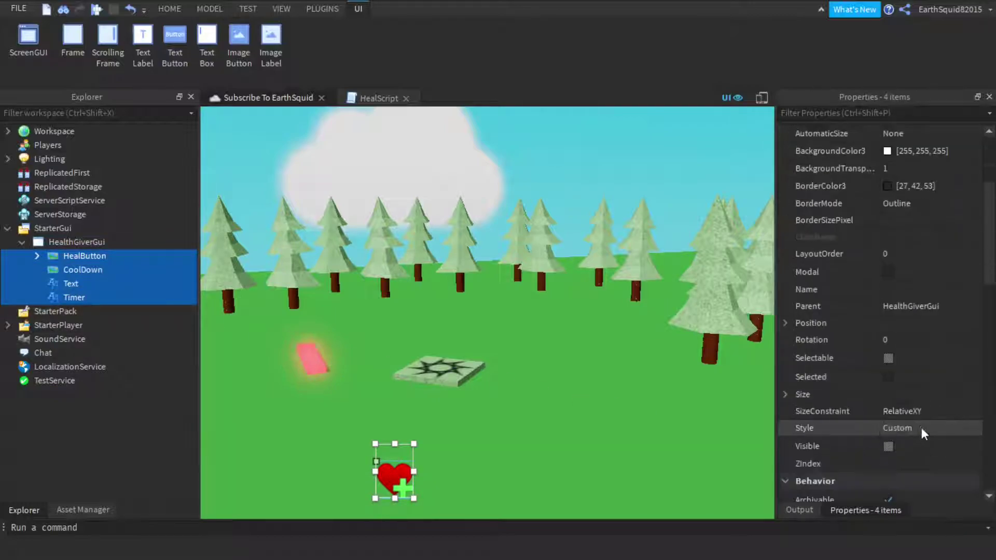
scroll(916, 414, "down", 1)
left_click(888, 341)
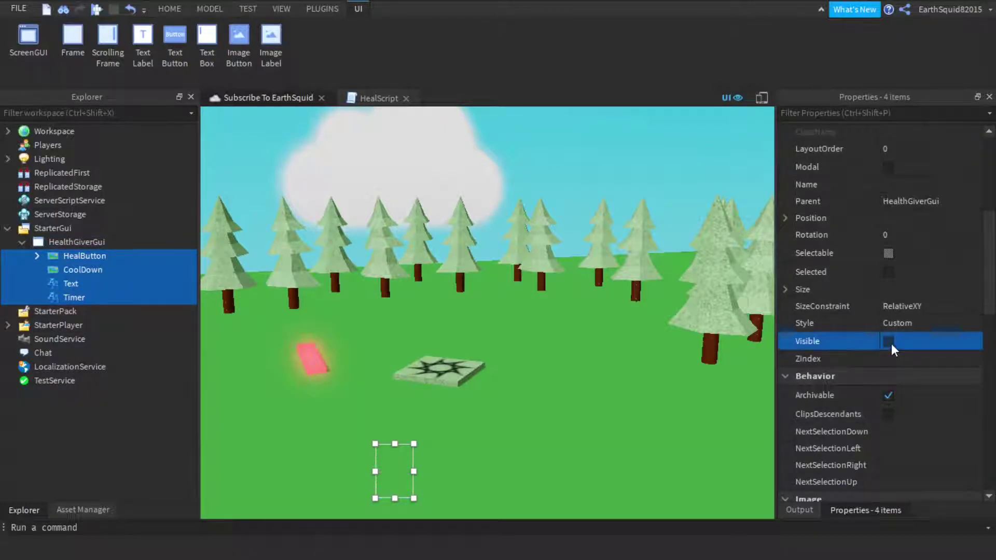
left_click(888, 340)
left_click(423, 473)
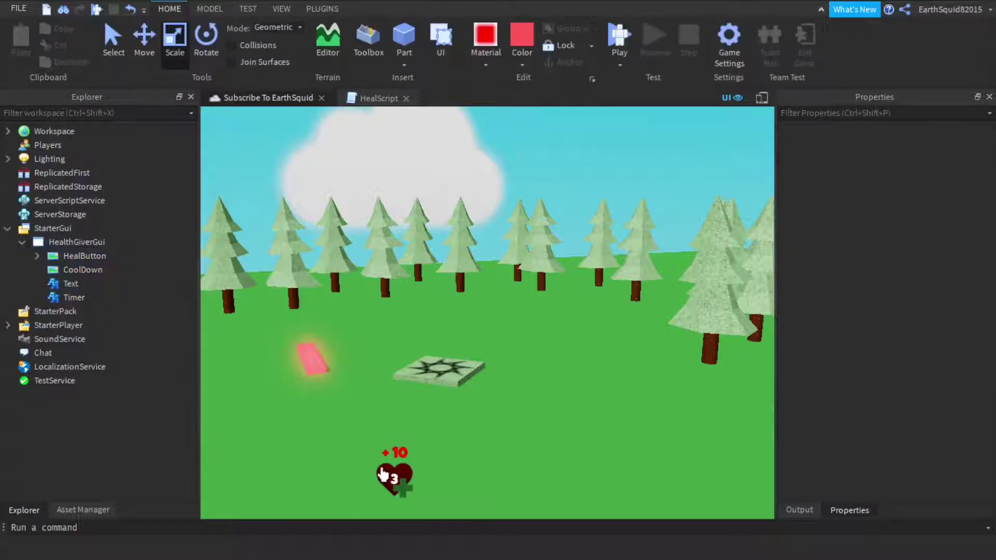
- Spread the overlapping elements apart, placing CoolDown and Timer on opposite sides of HealButton and raising the Text label slightly
left_click(111, 256)
mouse_move(388, 486)
left_mouse_down()
mouse_move(341, 486)
mouse_move(454, 490)
left_mouse_up()
left_click(347, 482)
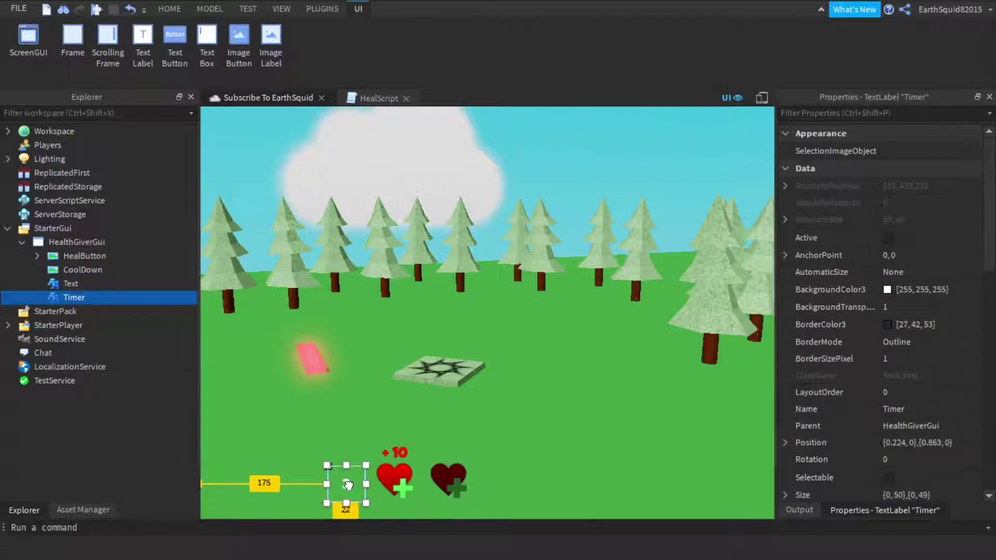
left_click_drag(349, 480, 346, 480)
left_click(534, 481)
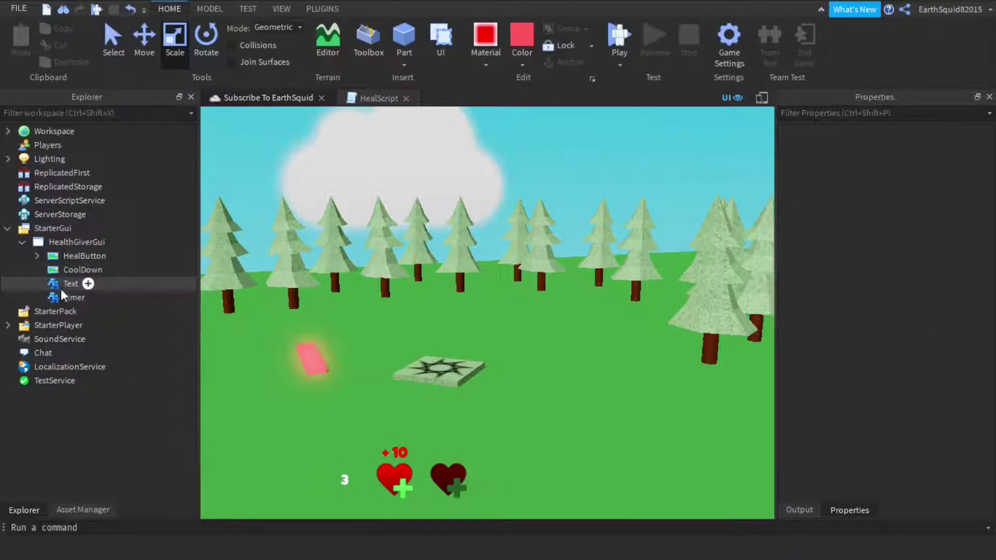
left_click(78, 283)
left_click_drag(403, 459, 403, 448)
left_click(389, 495)
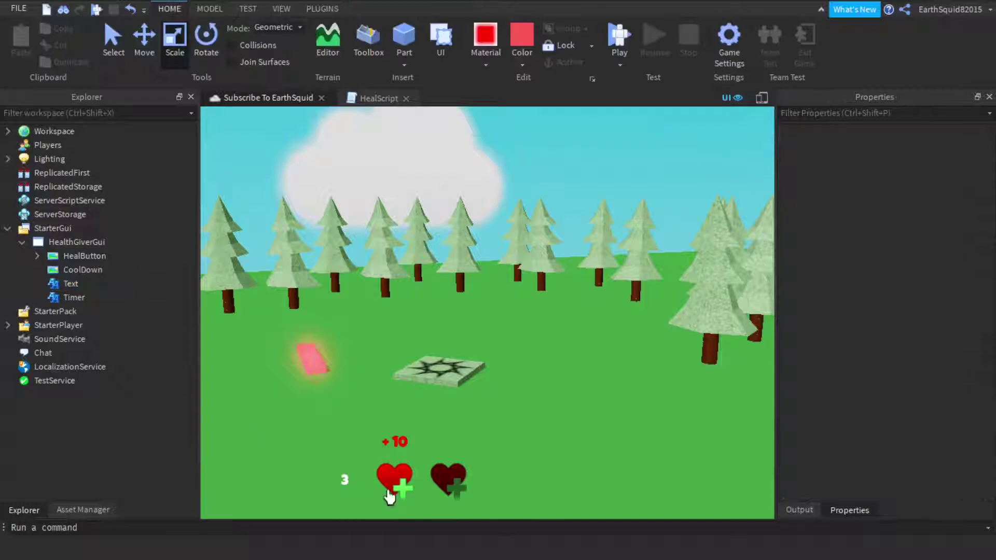
- Review the placement and size of HealButton, CoolDown, Text and Timer one after another
left_click(72, 256)
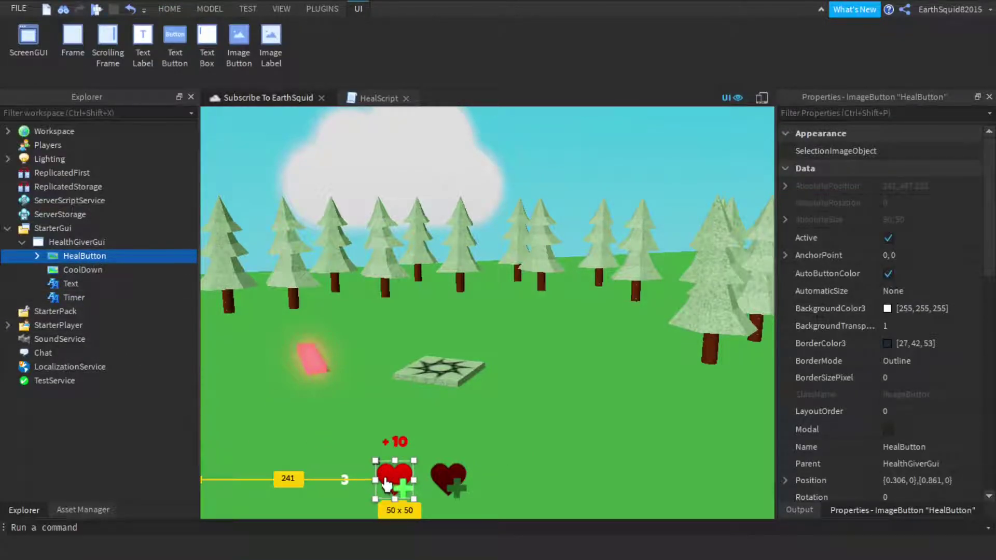
left_click(84, 270)
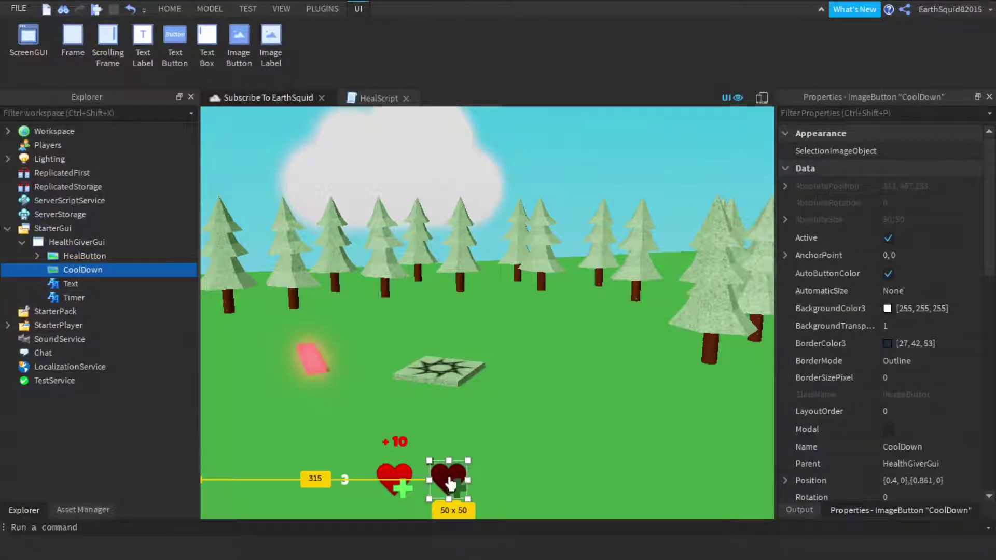
left_click(64, 283)
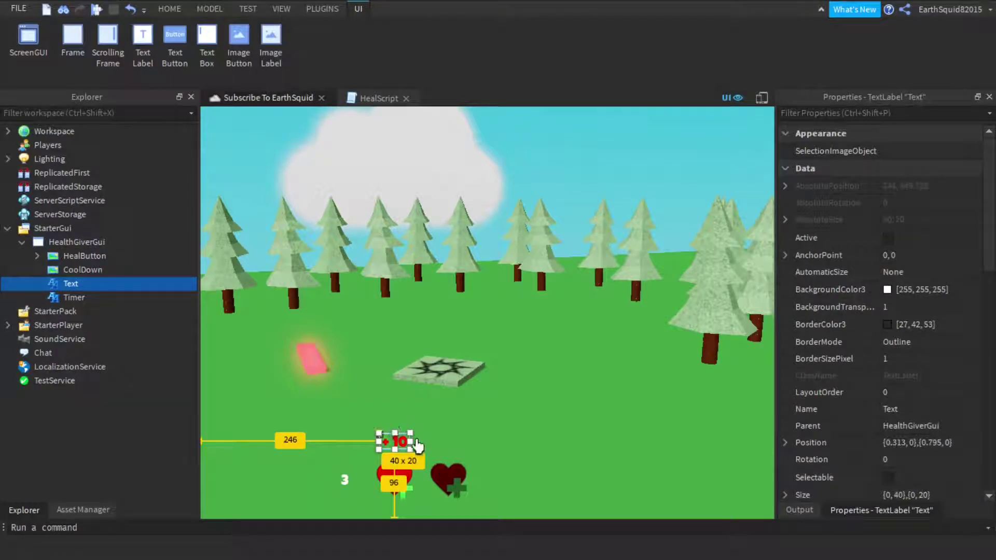
left_click(64, 297)
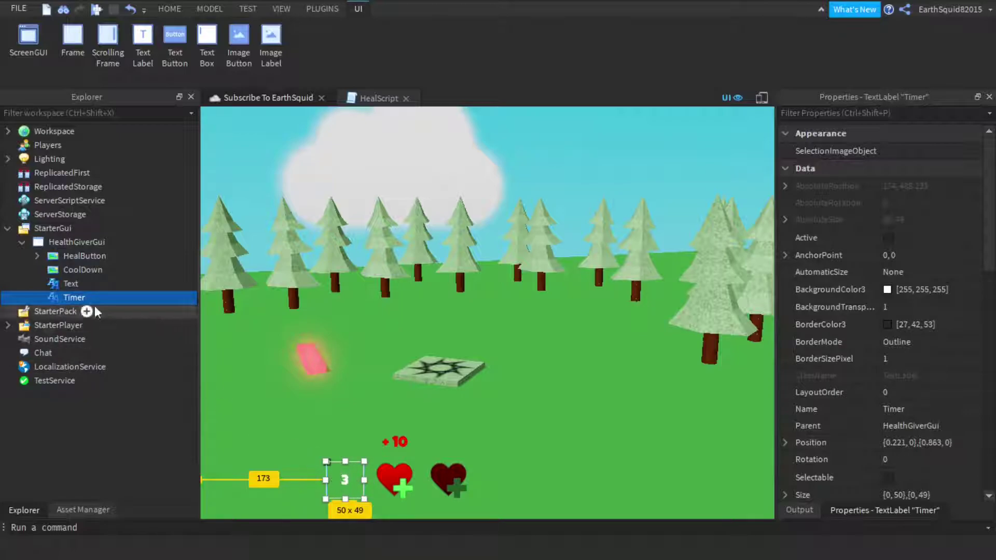
- Examine the image and image colour properties of HealButton and CoolDown
left_click(67, 257)
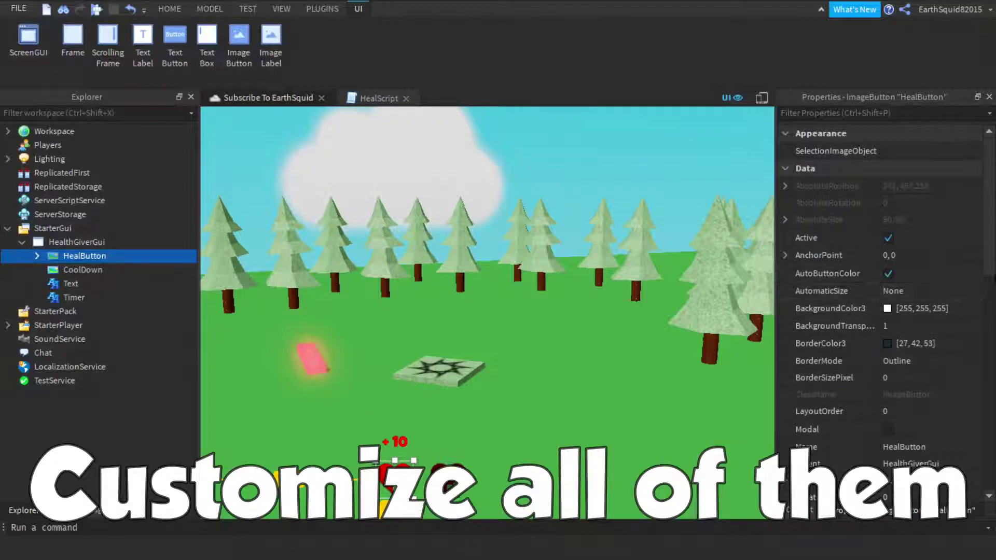
left_click_drag(991, 275, 993, 436)
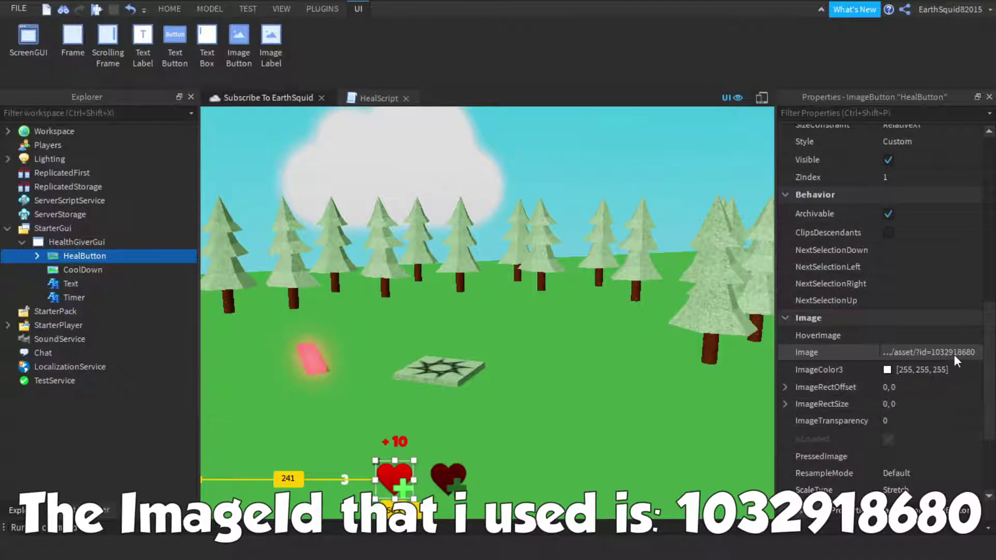
left_click(954, 354)
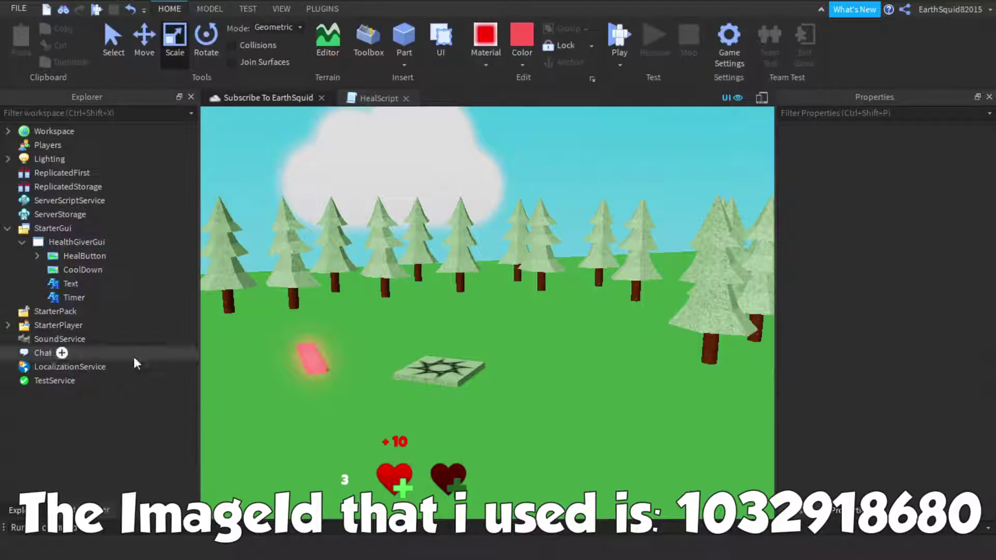
left_click(65, 259)
scroll(928, 366, "down", 10)
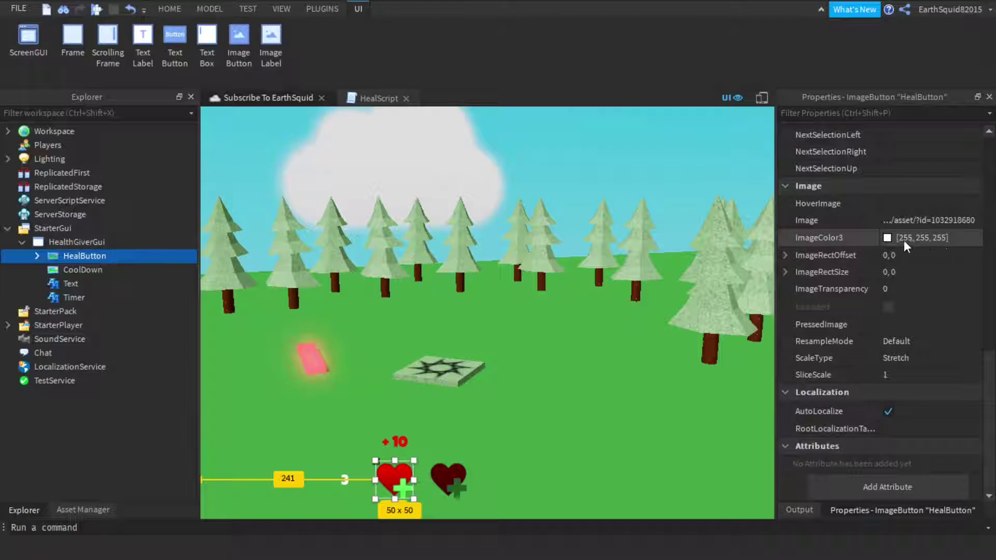
left_click(73, 270)
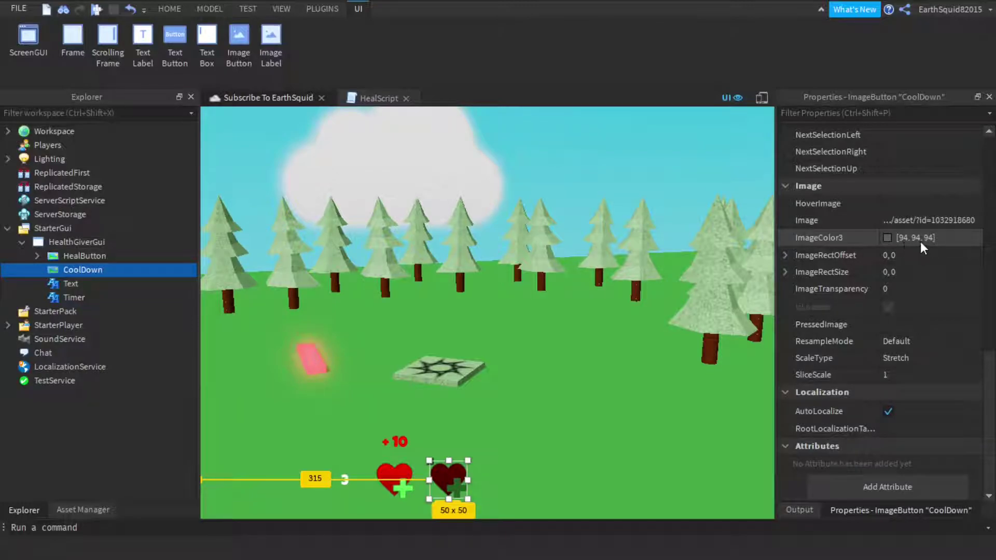
- Examine the background, layering, font and text properties of the Text and Timer labels
left_click(68, 283)
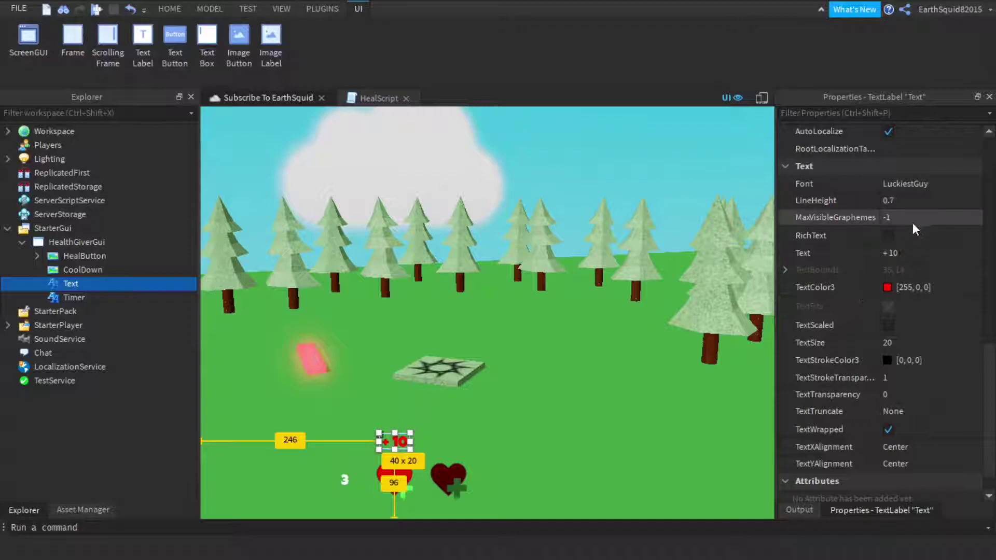
scroll(907, 225, "up", 10)
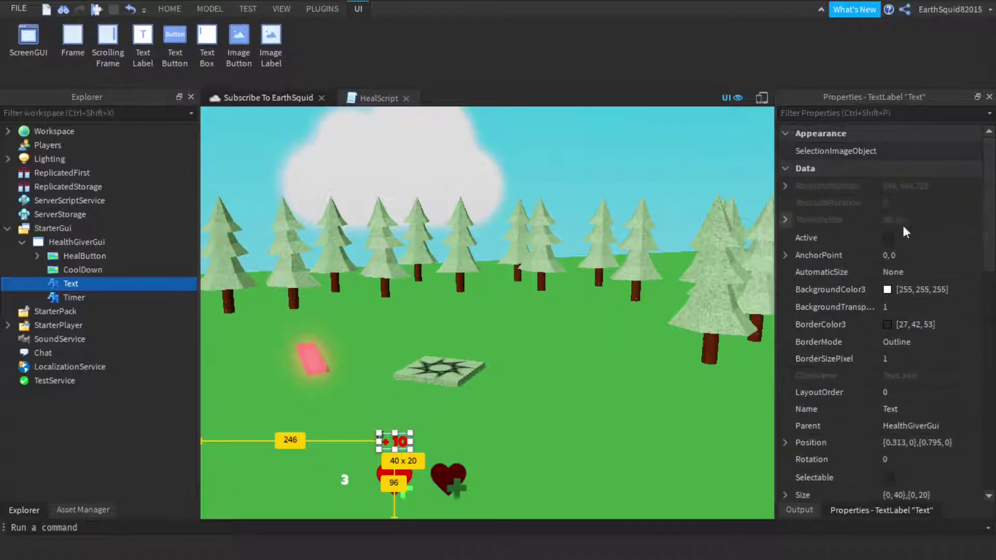
left_click_drag(991, 283, 993, 488)
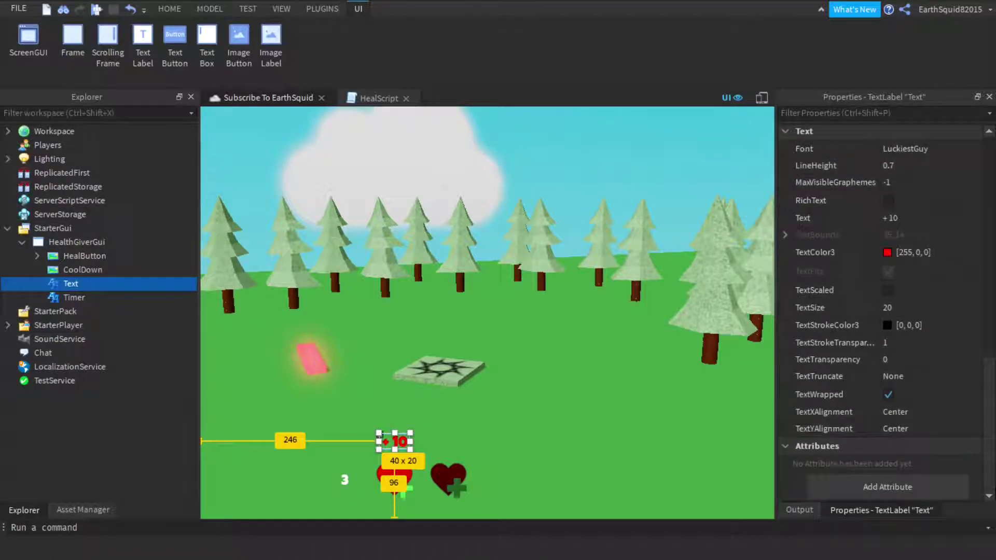
left_click(295, 405)
left_click(73, 298)
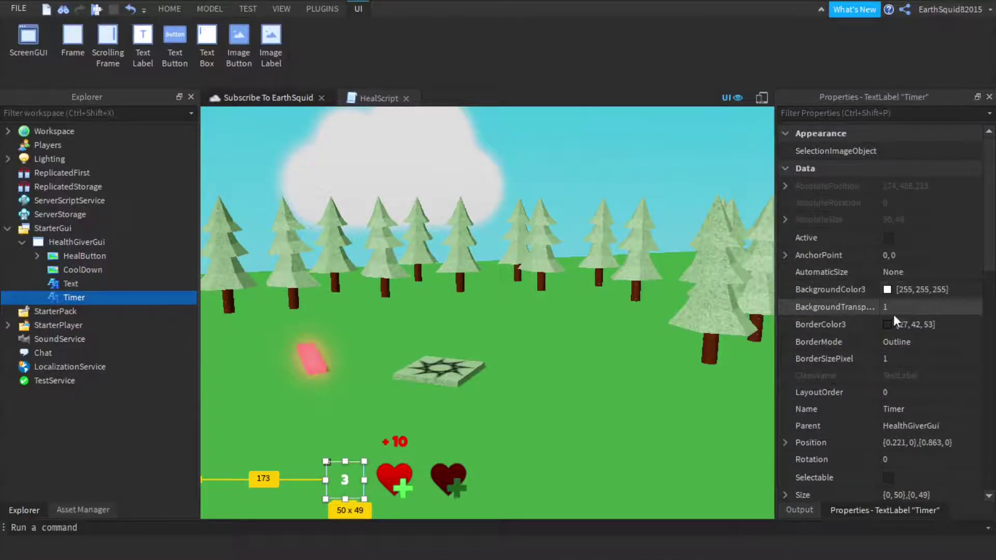
left_click_drag(990, 278, 994, 330)
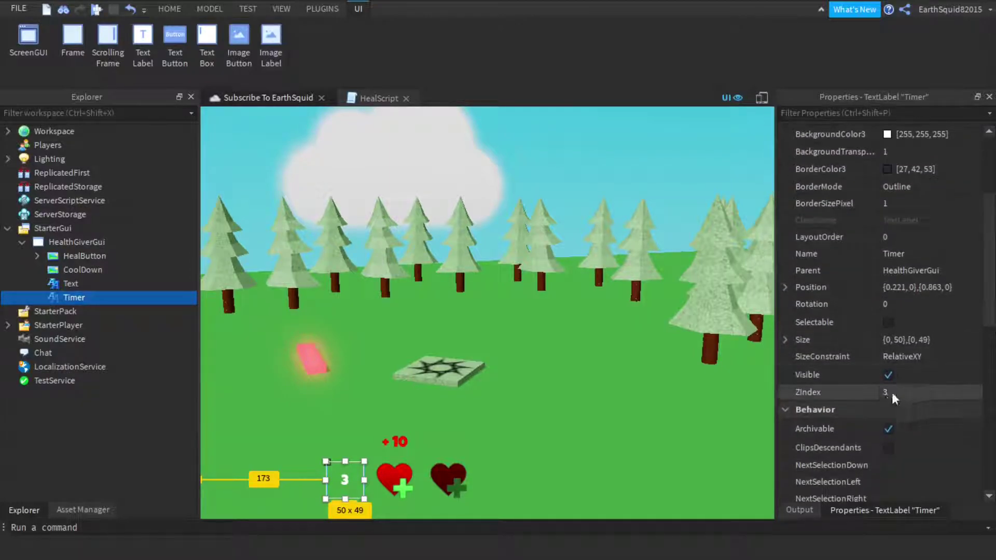
left_click_drag(991, 290, 982, 407)
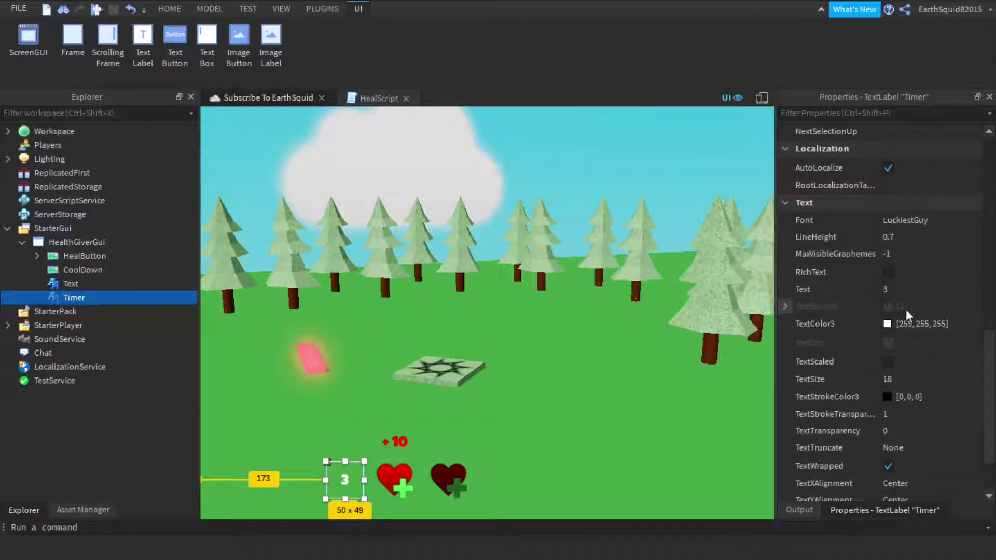
left_click(887, 295)
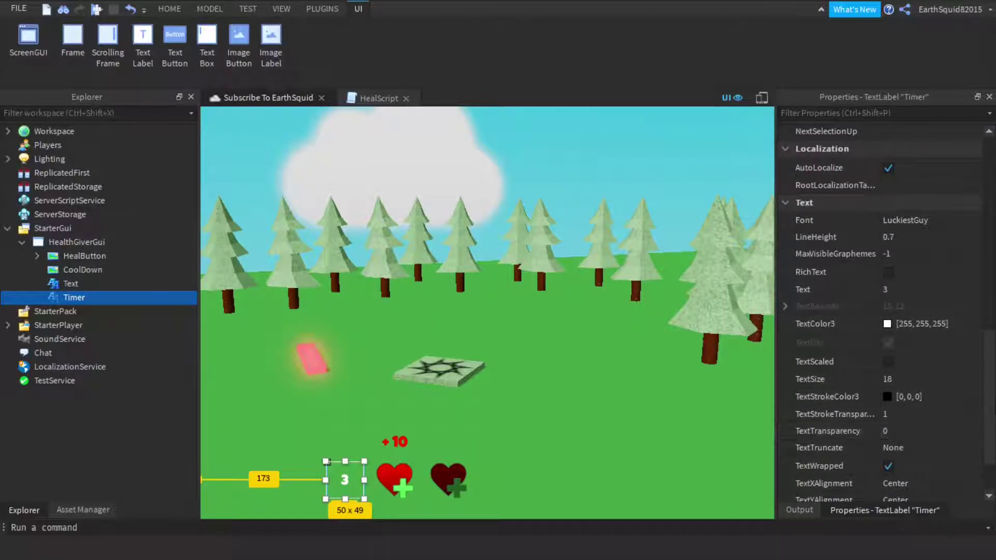
scroll(881, 363, "down", 3)
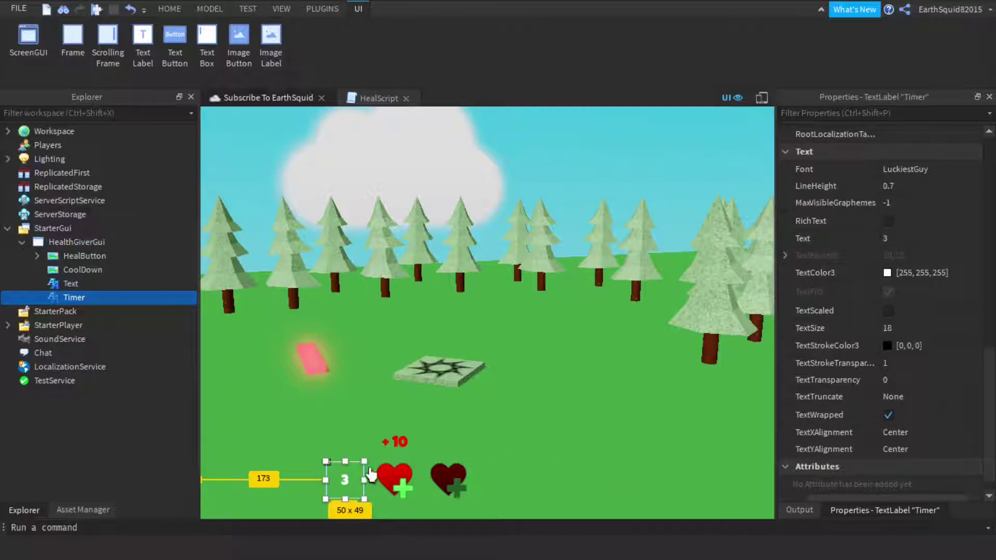
- Stack CoolDown over HealButton at {0.306, 0},{0.861, 0} and centre the Timer label on it at {0.306, 0},{0.863, 0}
left_click(445, 480)
left_click_drag(445, 480, 404, 484)
left_click(444, 473)
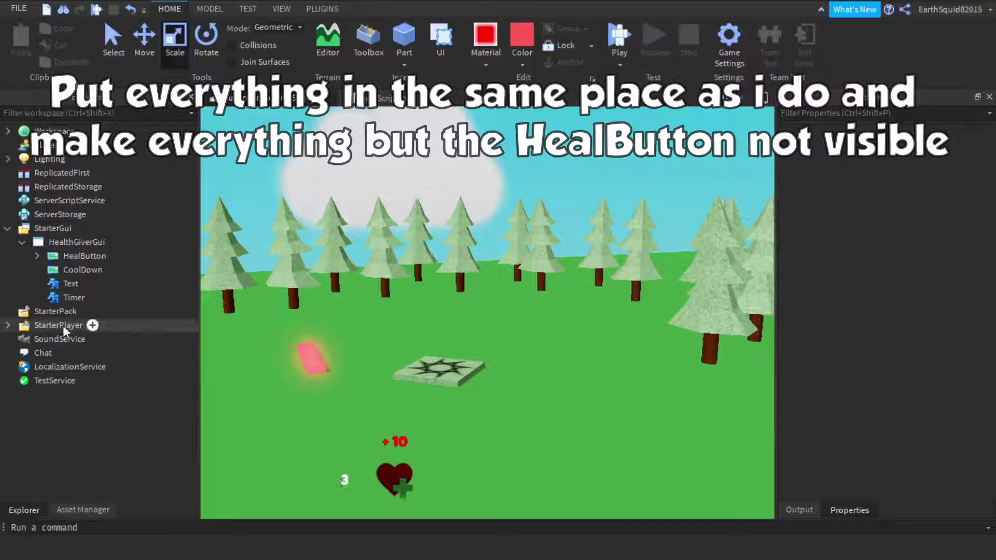
left_click(68, 299)
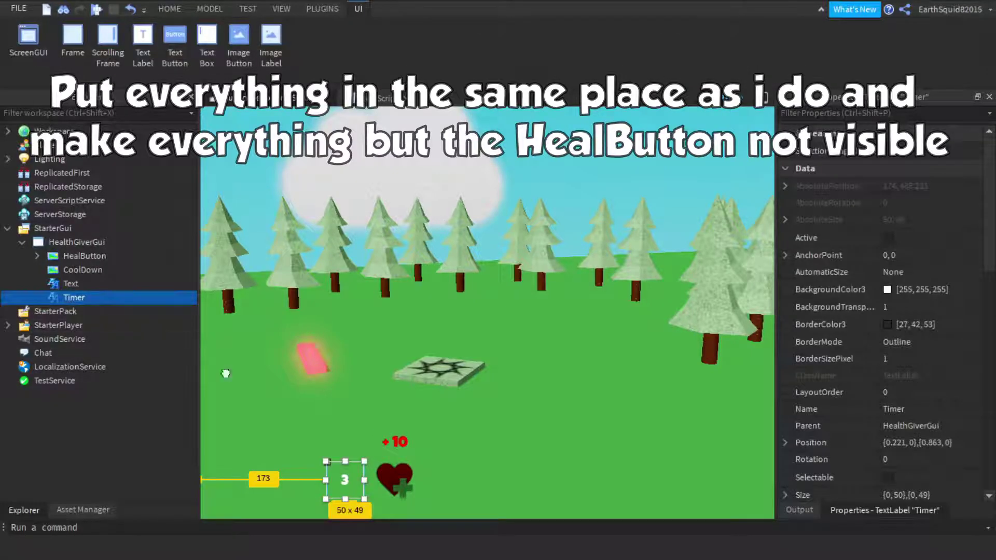
left_click_drag(343, 485, 396, 482)
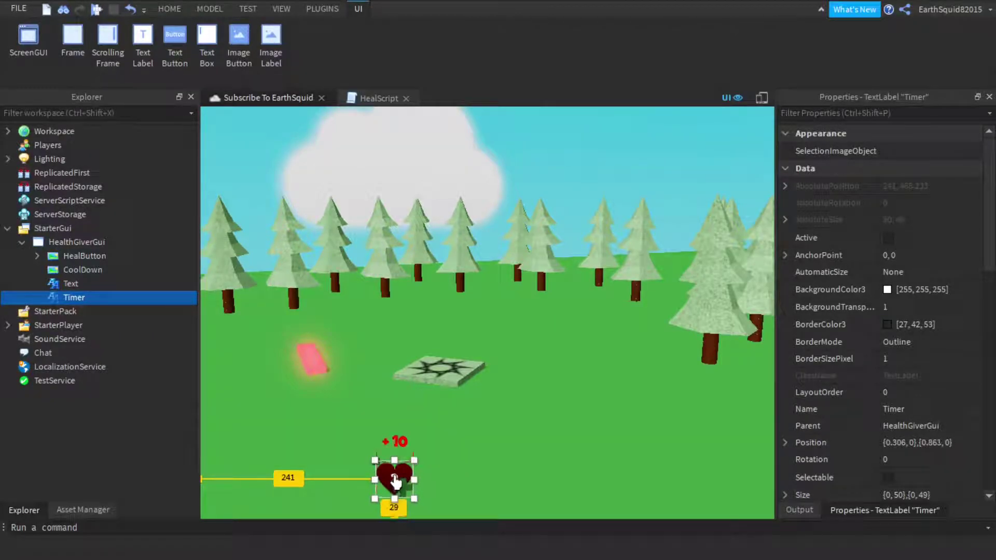
left_click(465, 475)
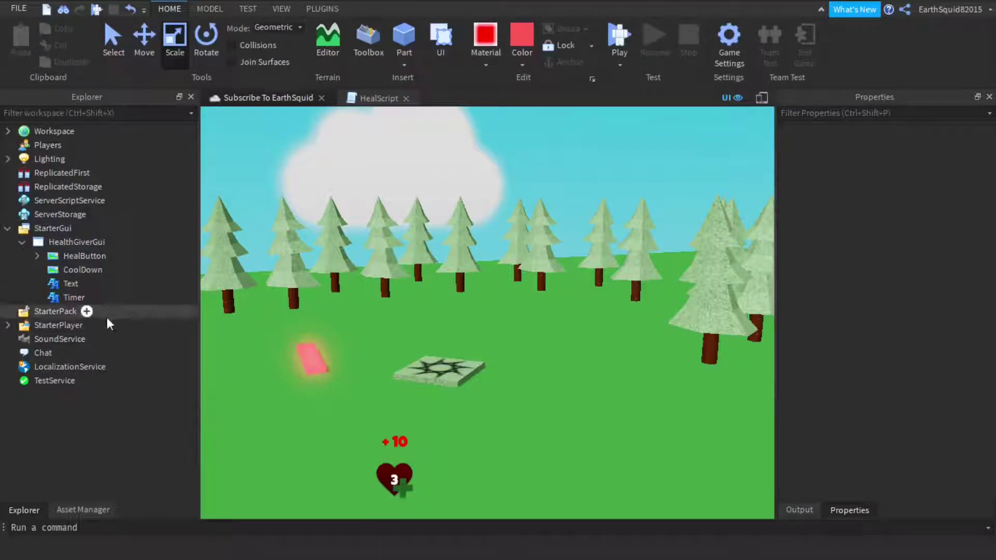
- Lower the Text label to just above the heart, at position {0.313, 0},{0.825, 0}
left_click(69, 285)
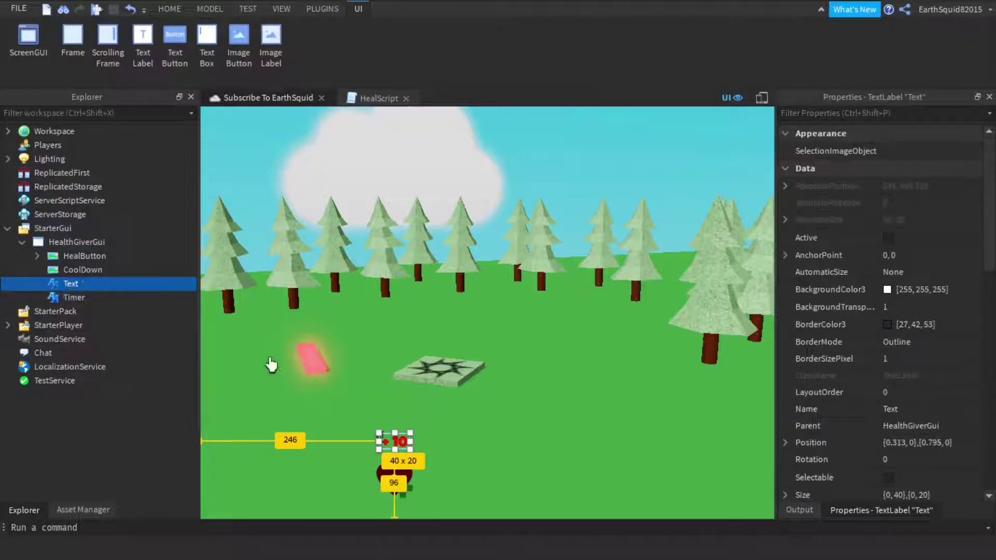
left_click_drag(399, 445, 394, 449)
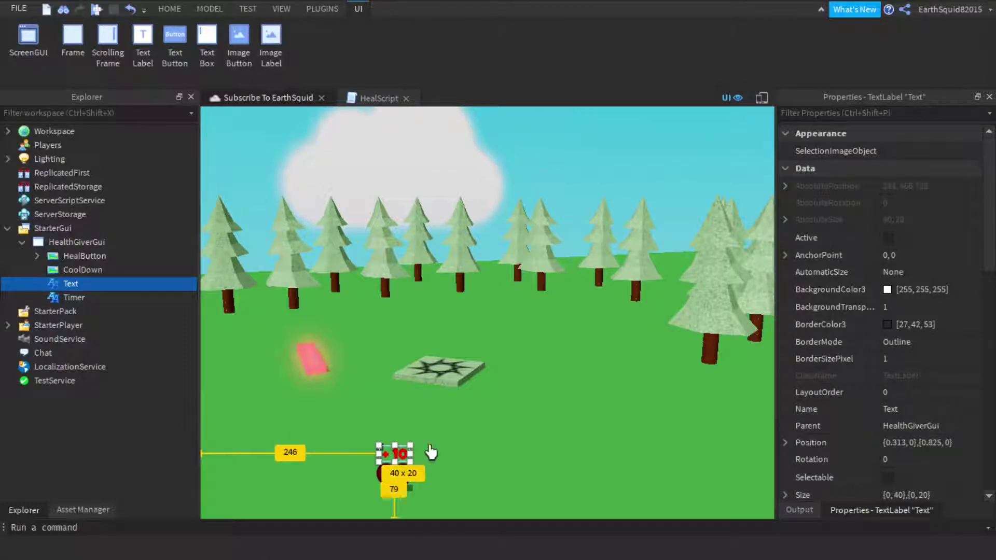
left_click(429, 467)
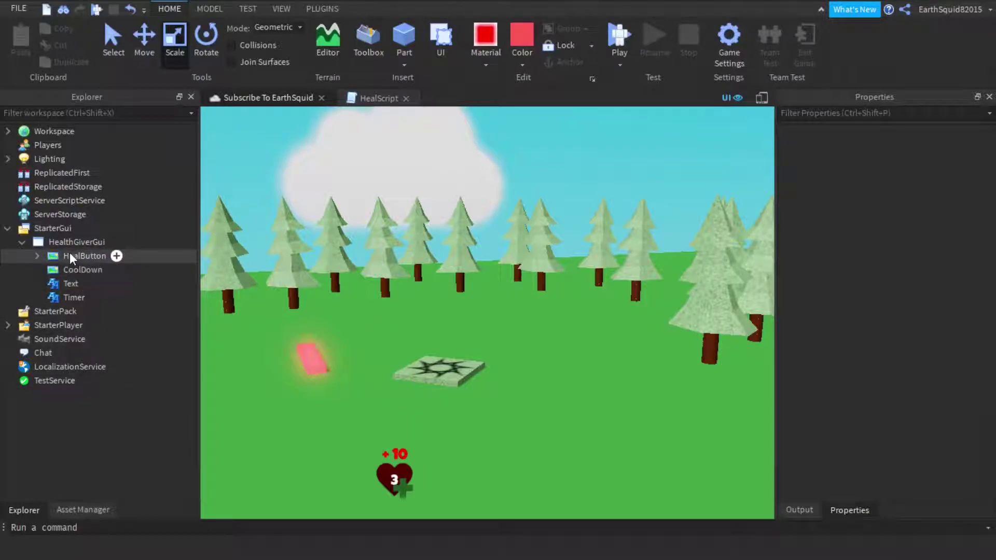
- Turn off the CoolDown button's visibility
left_click(69, 268)
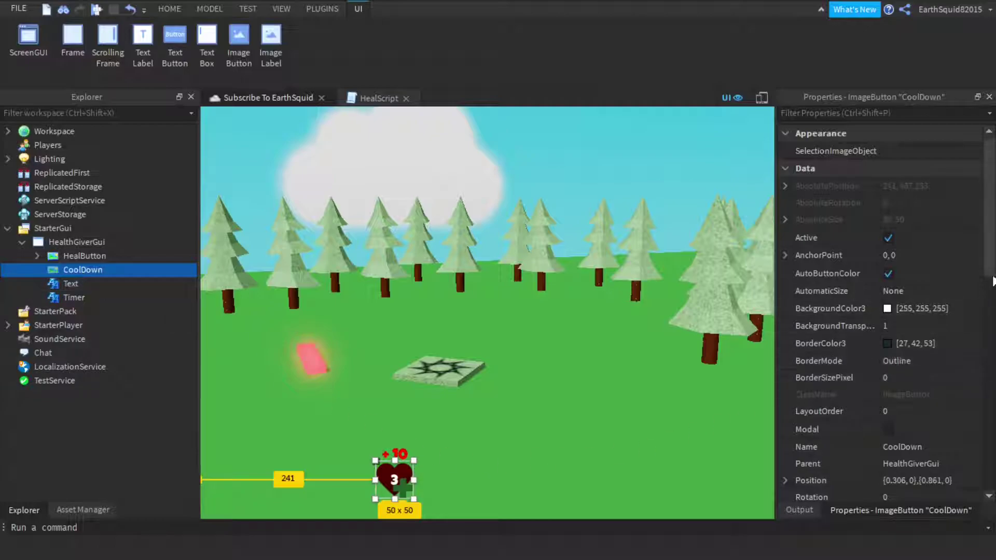
left_click_drag(988, 272, 987, 299)
scroll(982, 339, "down", 3)
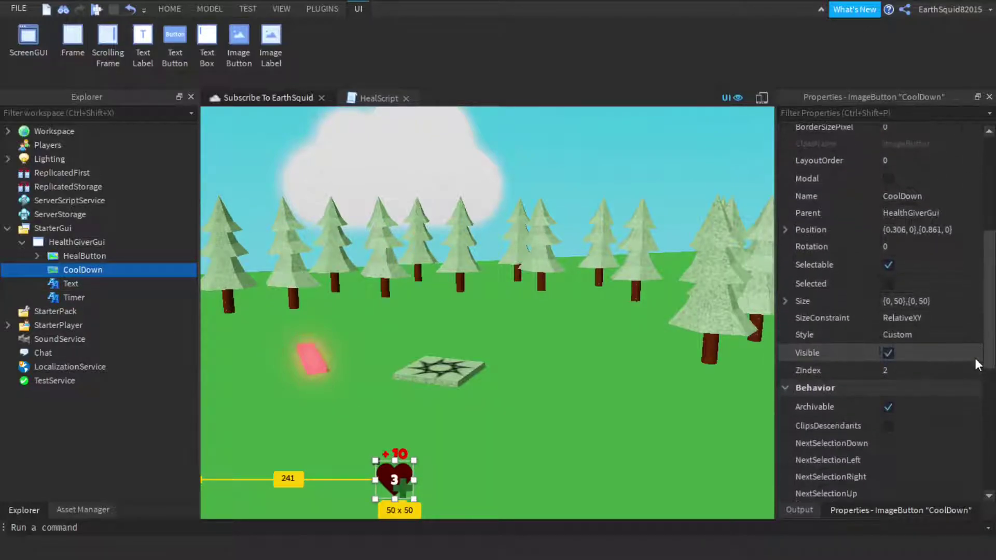
left_click(887, 353)
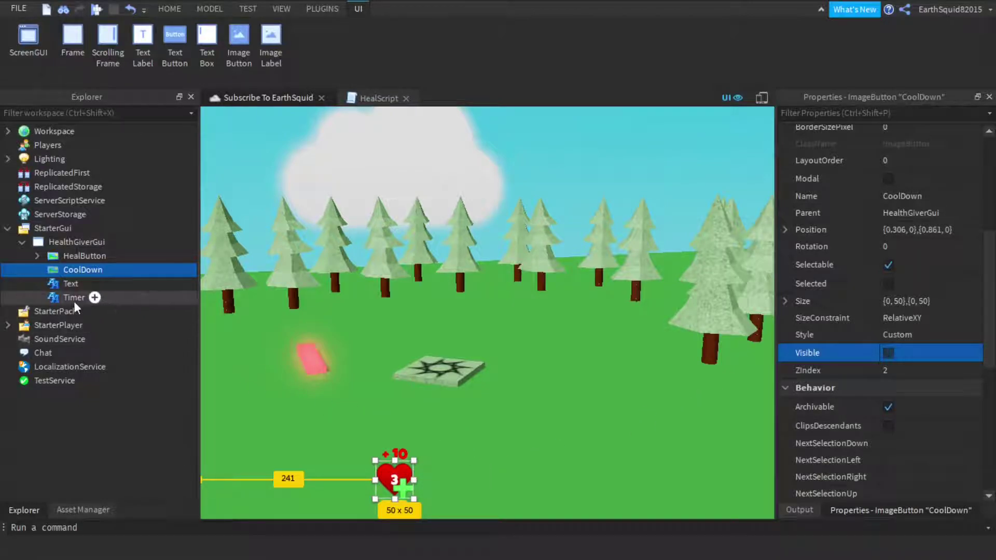
- Turn off the visibility of the Text and Timer labels in HealthGiverGui and clear the selection
left_click(68, 284)
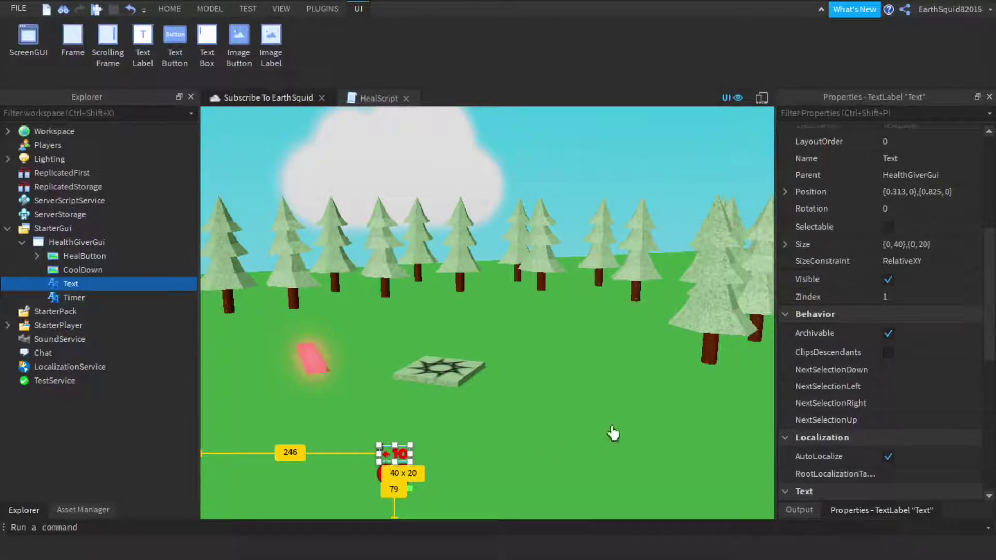
left_click(888, 280)
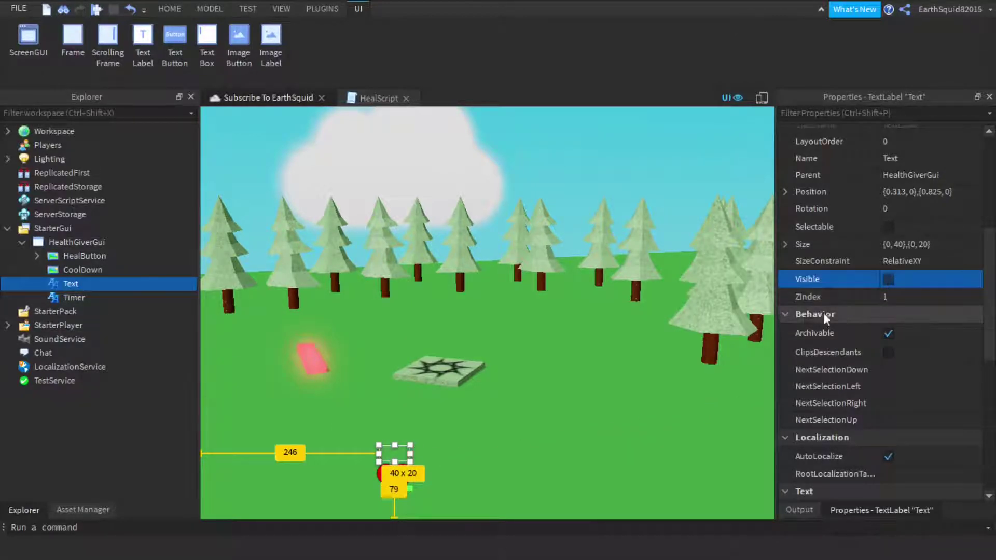
left_click(62, 298)
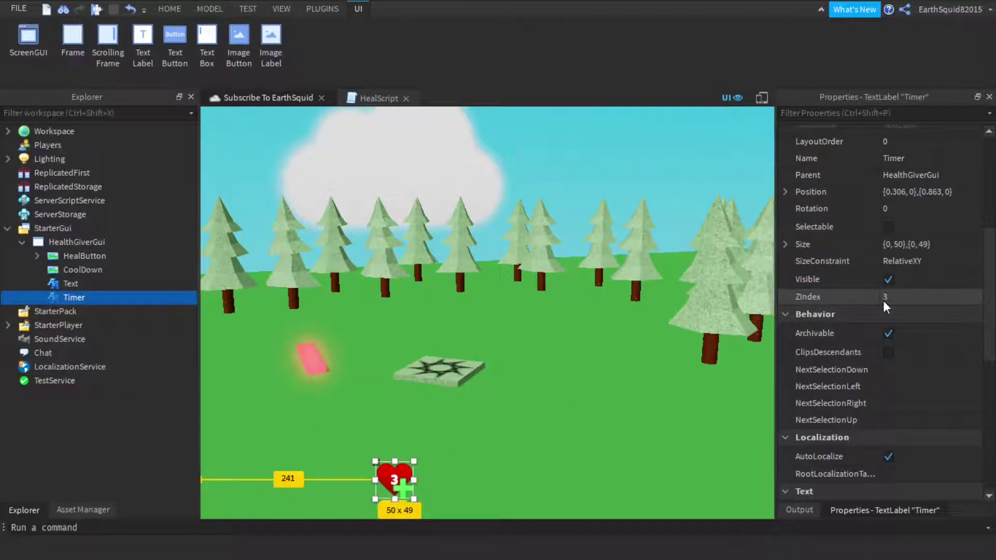
left_click(887, 279)
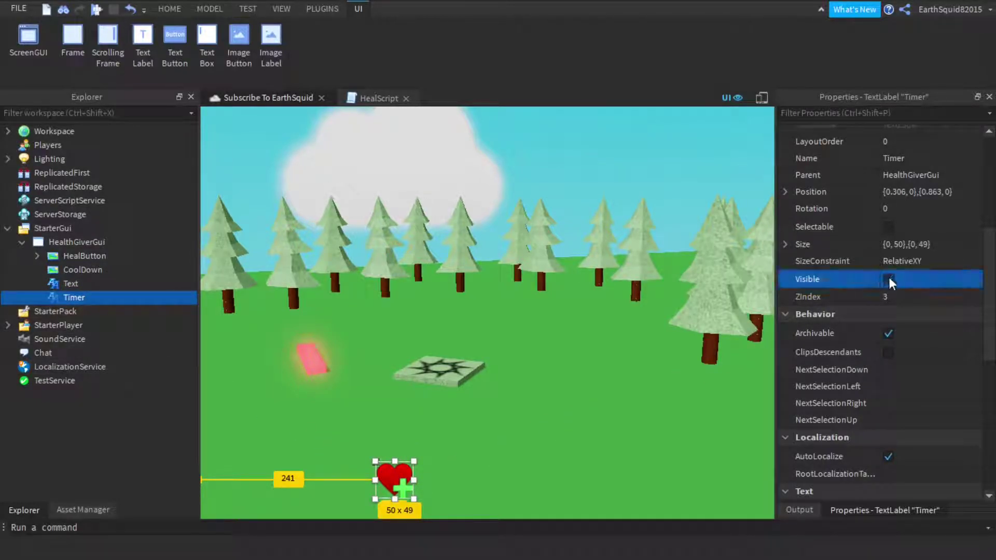
left_click(323, 415)
- Expand HealButton in HealthGiverGui and open the HealScript inside it
left_click(37, 256)
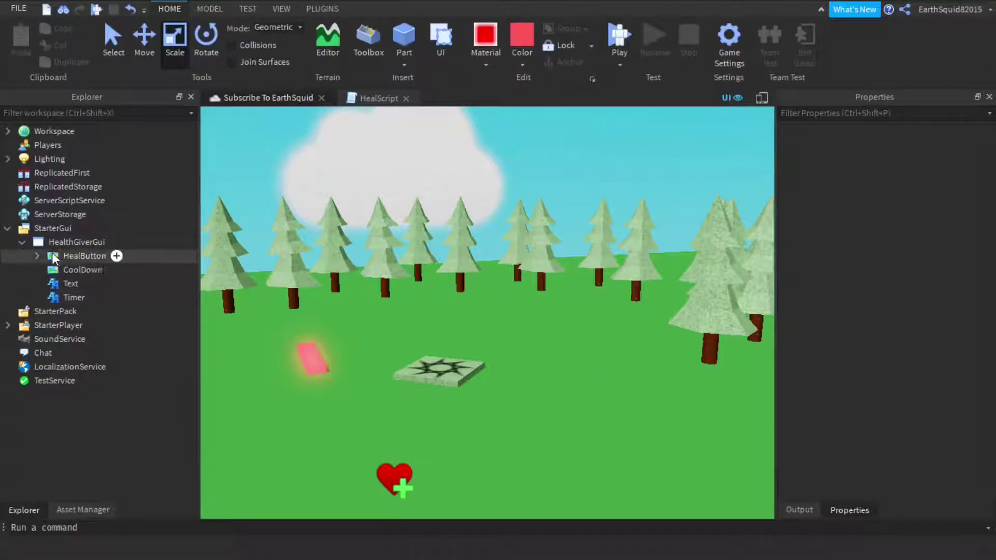
left_click(76, 270)
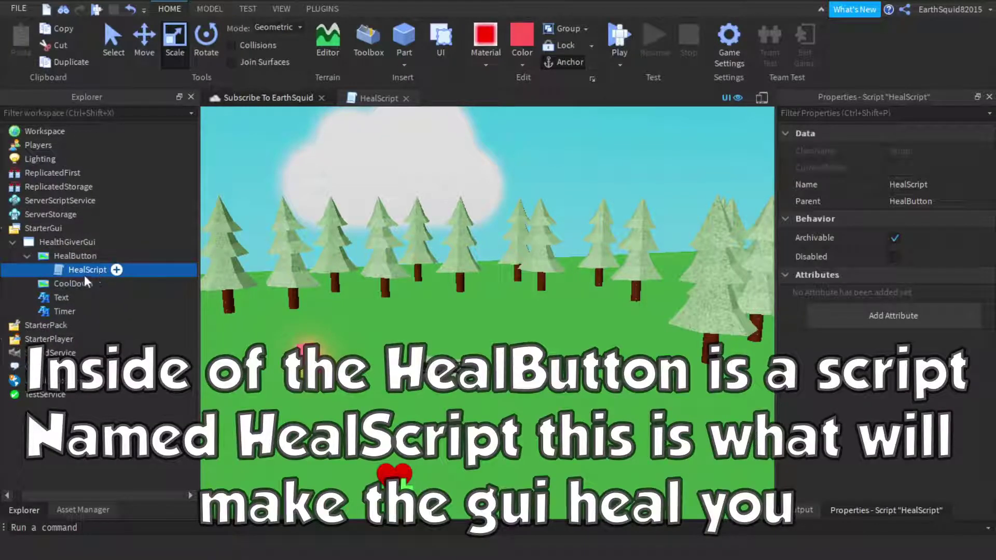
left_click(69, 260)
left_click(268, 374)
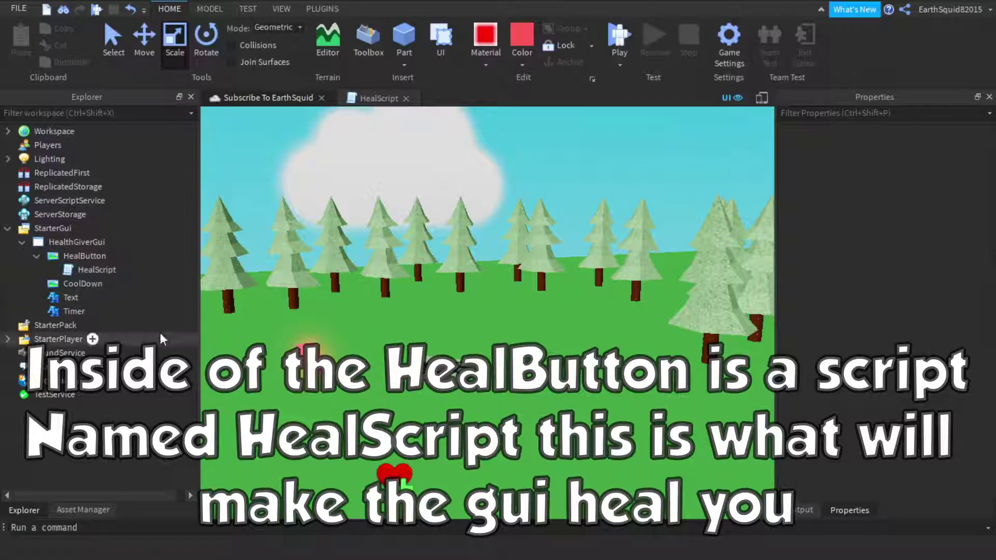
double_click(85, 270)
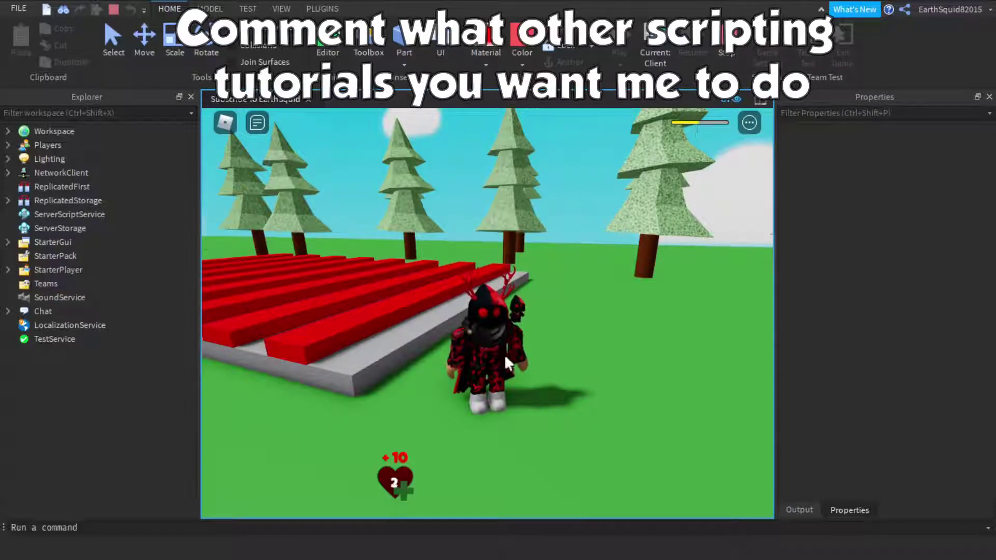
- Test the heal button in the running game, moving the character beside the red-striped damage platform and jumping
left_click(401, 484)
key("w")
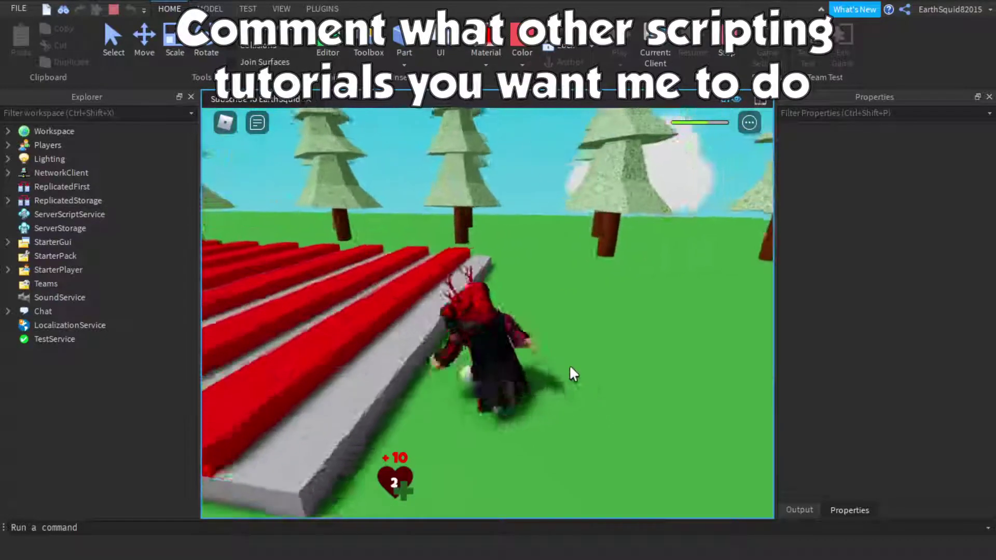
right_click_drag(571, 373, 540, 382)
key("space")
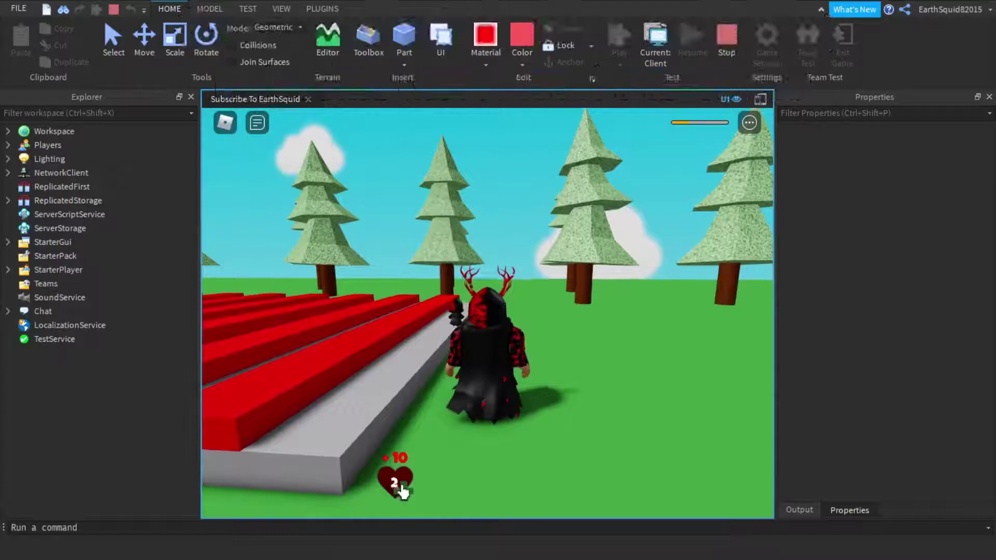